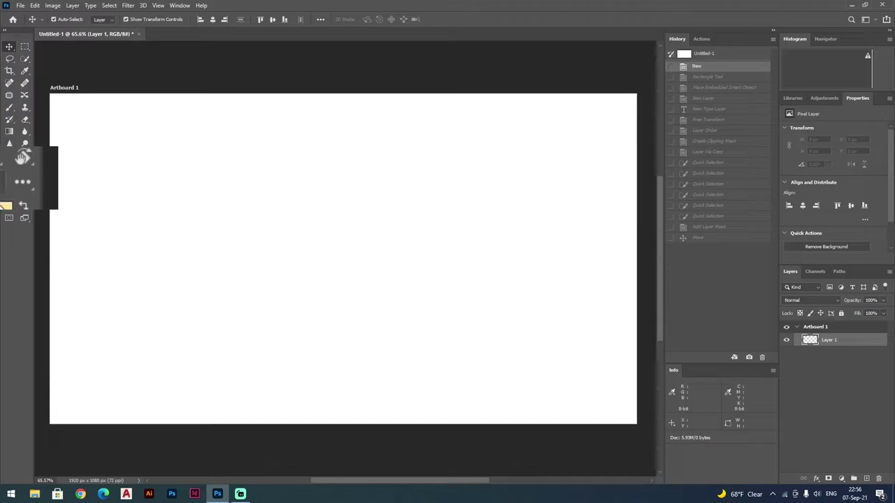
Draw a pale yellow 1931 × 1085 px rectangle filling Artboard 1
click(21, 179)
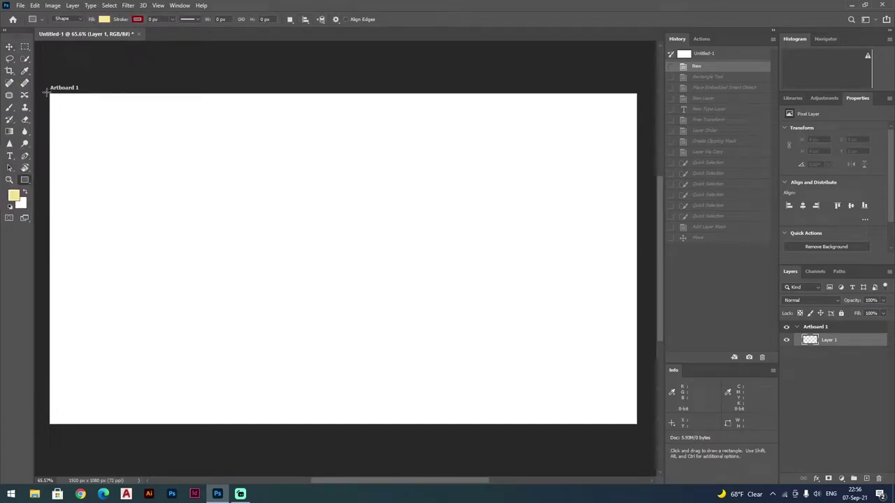
drag(46, 92, 636, 423)
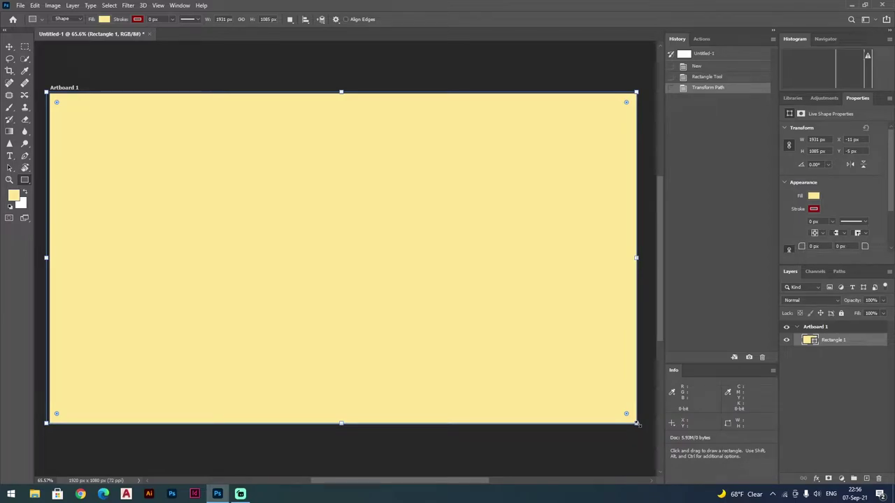
key(Escape)
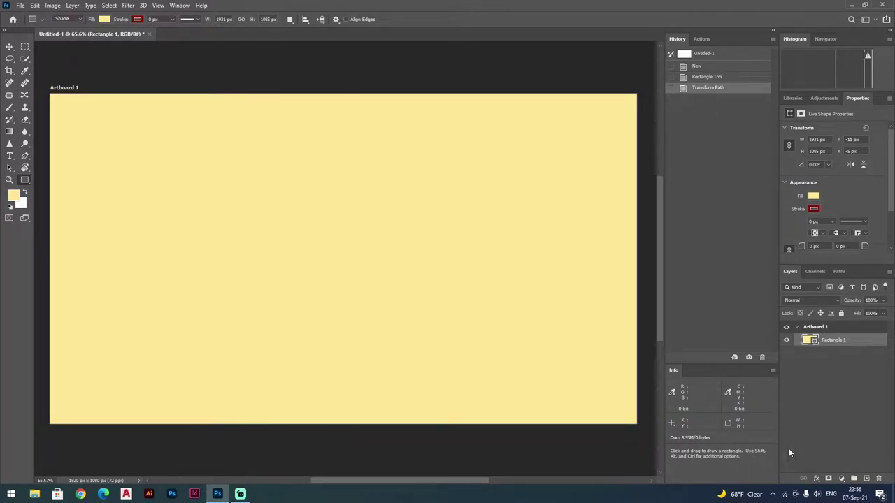
Embed the london-big-ben photo over the yellow rectangle and add an empty Layer 1 above
click(20, 6)
click(27, 193)
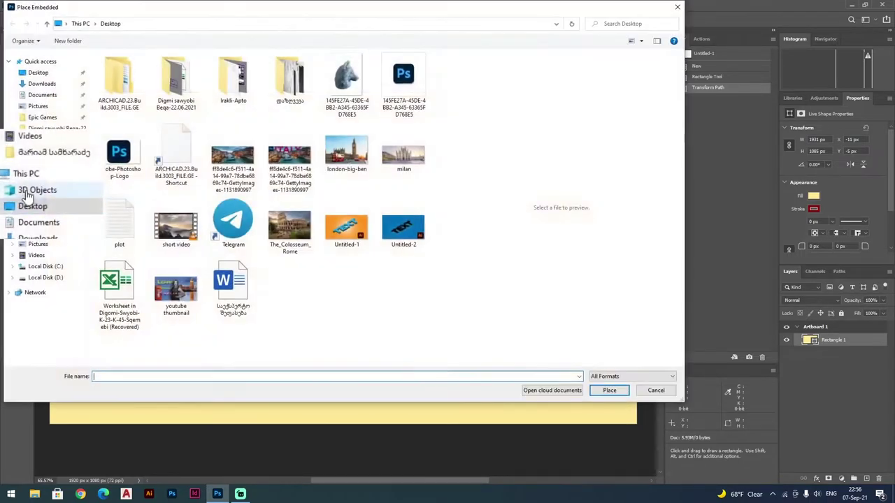
double_click(353, 146)
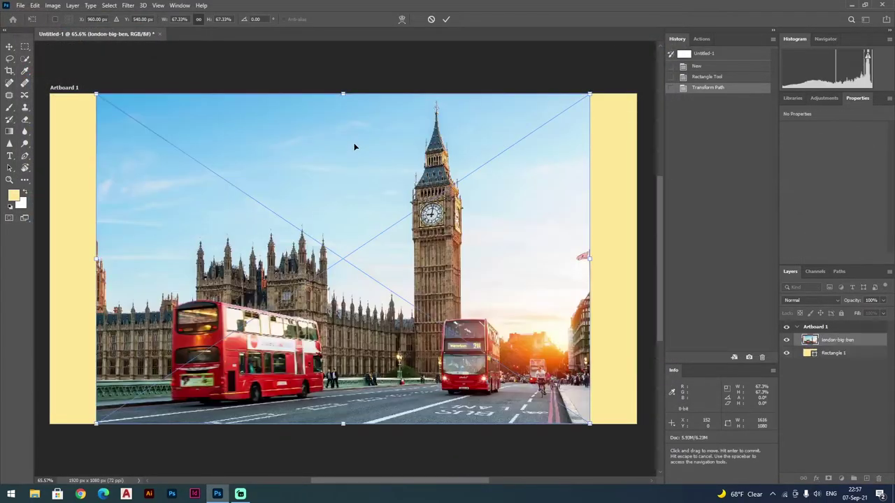
key(Return)
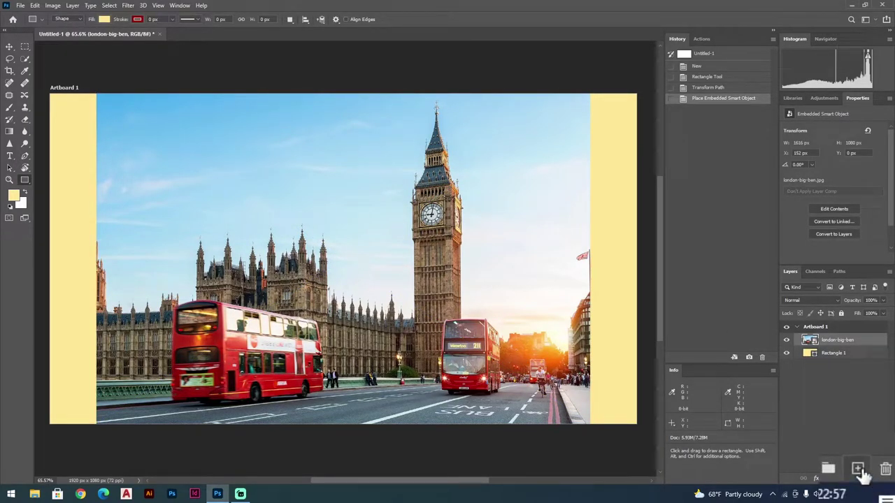
click(867, 478)
Type LONDON in crimson Grotesk letters on the photo's left side
click(9, 156)
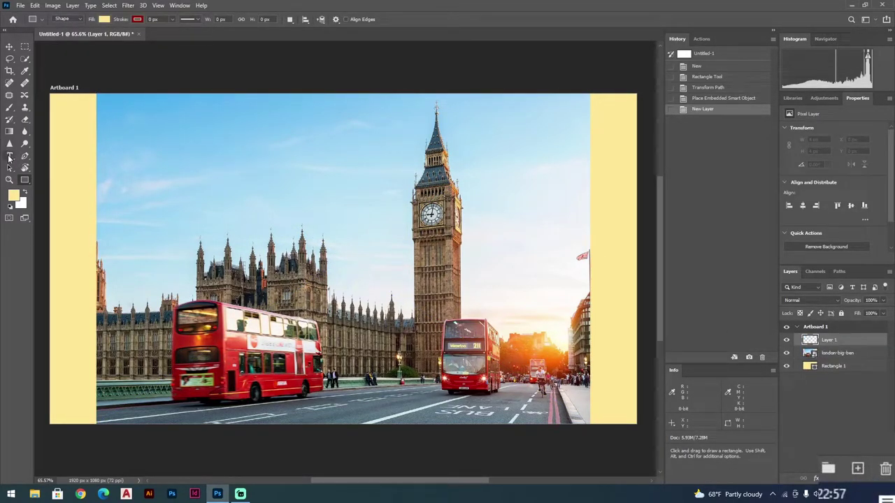
click(118, 269)
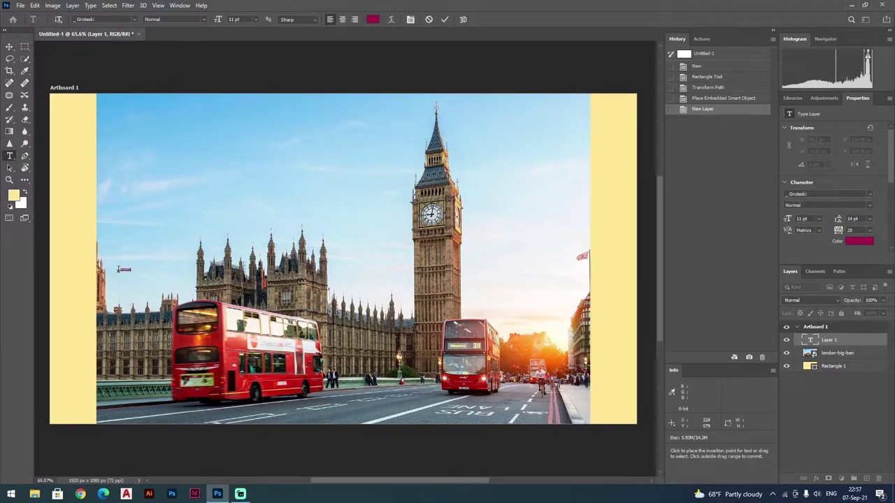
click(9, 47)
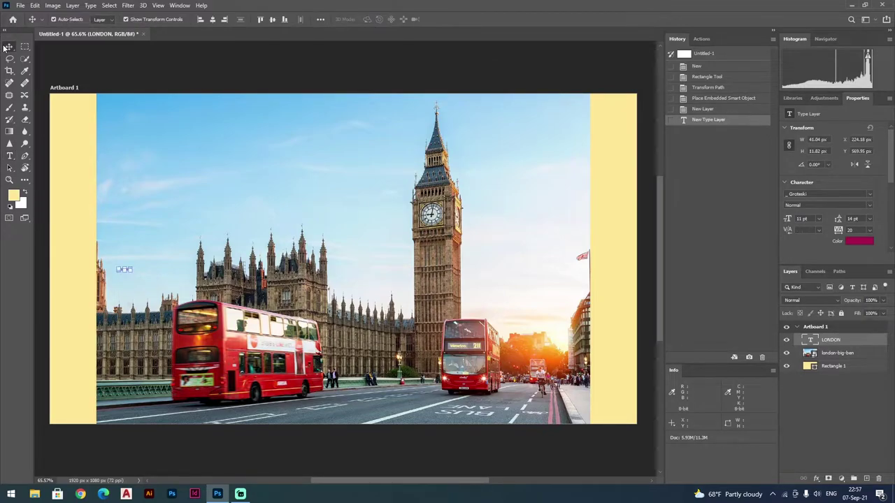
drag(126, 270, 131, 273)
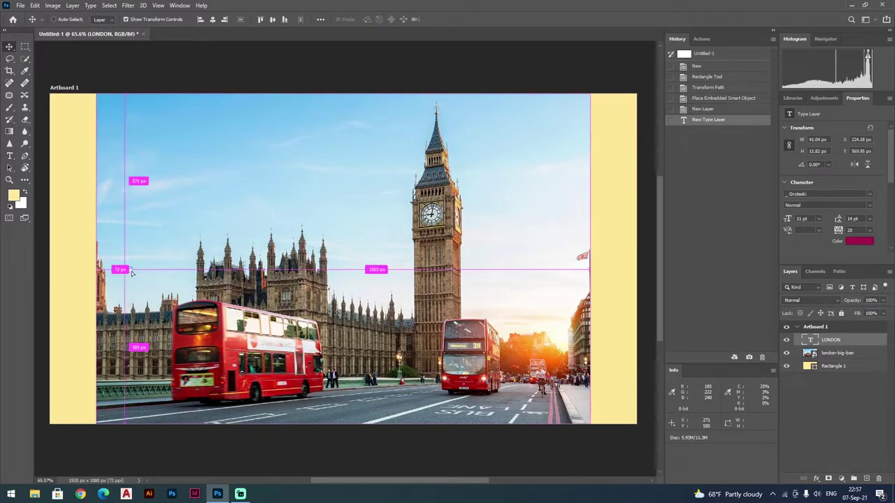
Free-transform LONDON to about 1534 × 492 px across the lower part of the photo
key(ctrl+t)
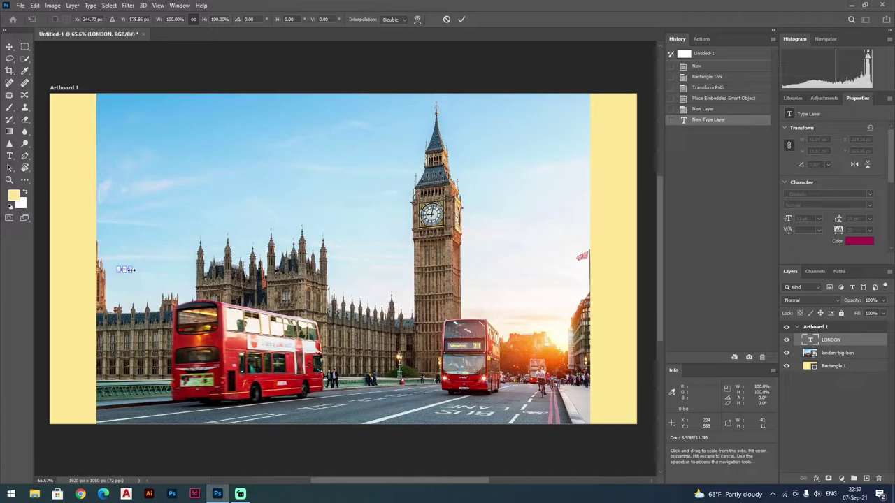
drag(138, 280, 178, 293)
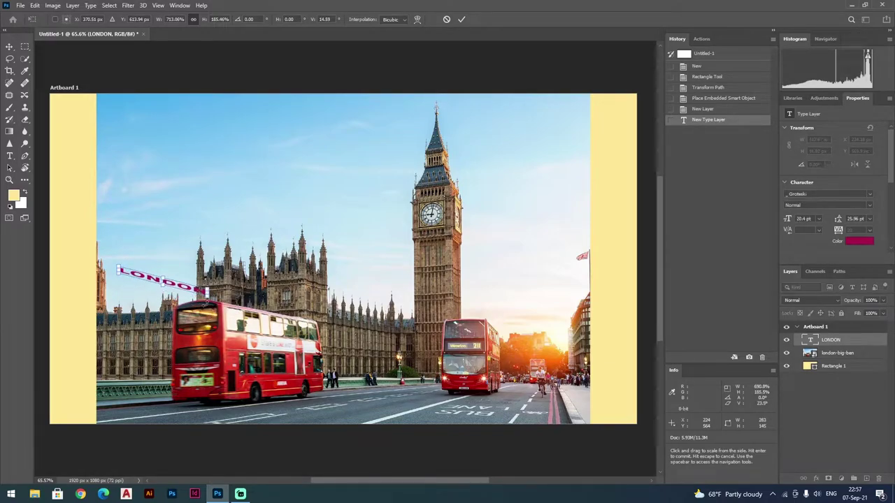
key(ctrl+z)
mouse_move(132, 271)
mouse_down()
mouse_move(438, 392)
mouse_move(592, 417)
mouse_up()
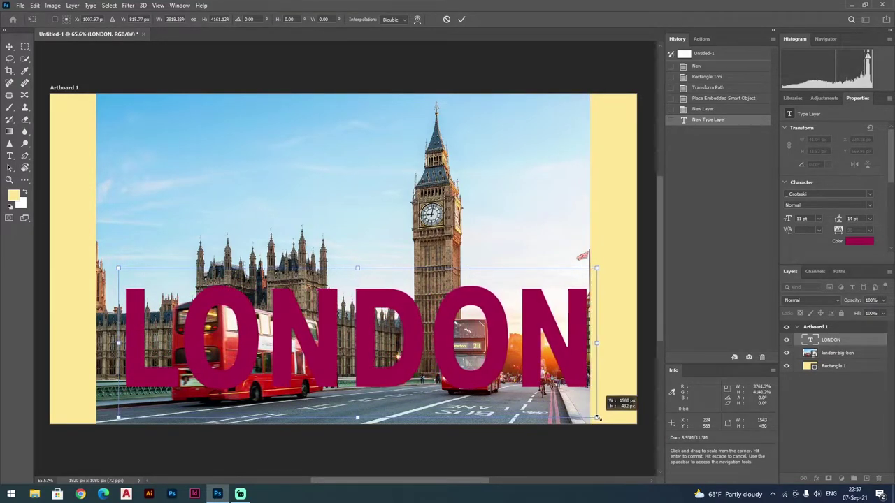
drag(592, 418, 600, 418)
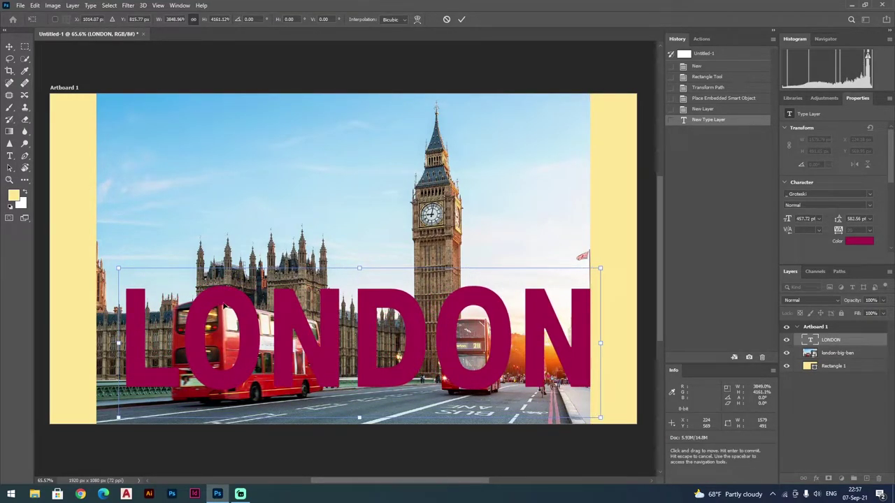
drag(224, 306, 199, 302)
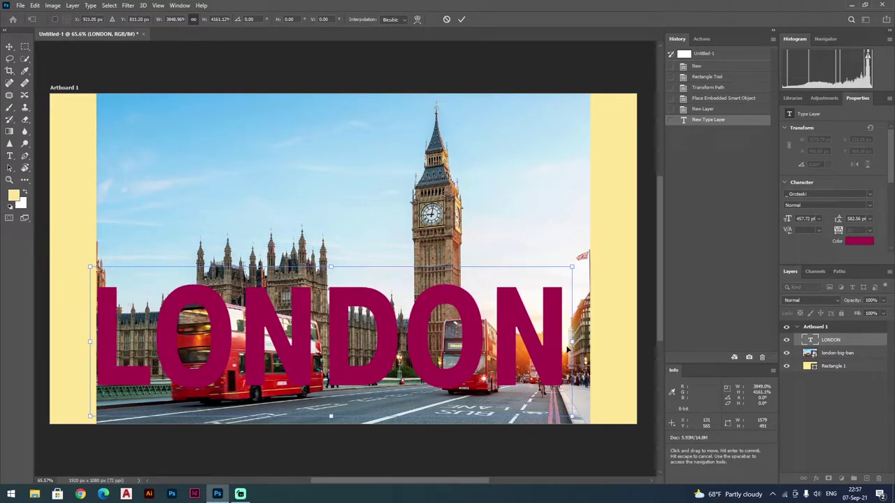
drag(572, 342, 560, 342)
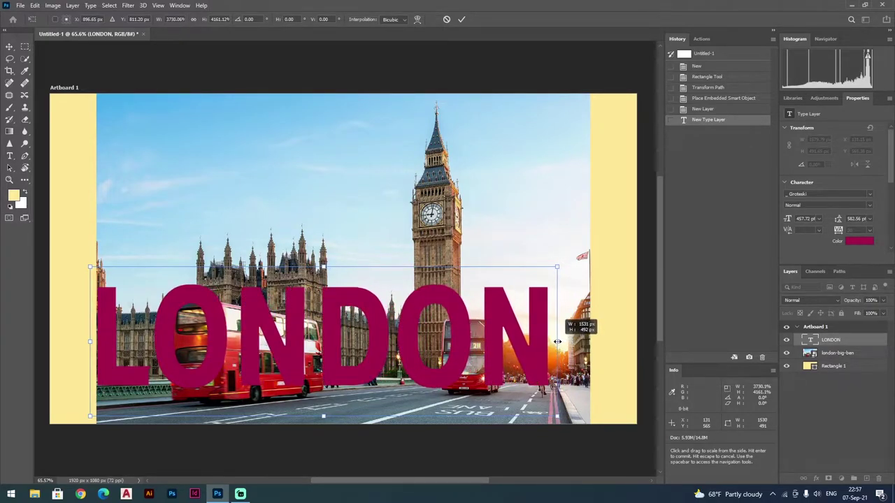
drag(559, 342, 558, 342)
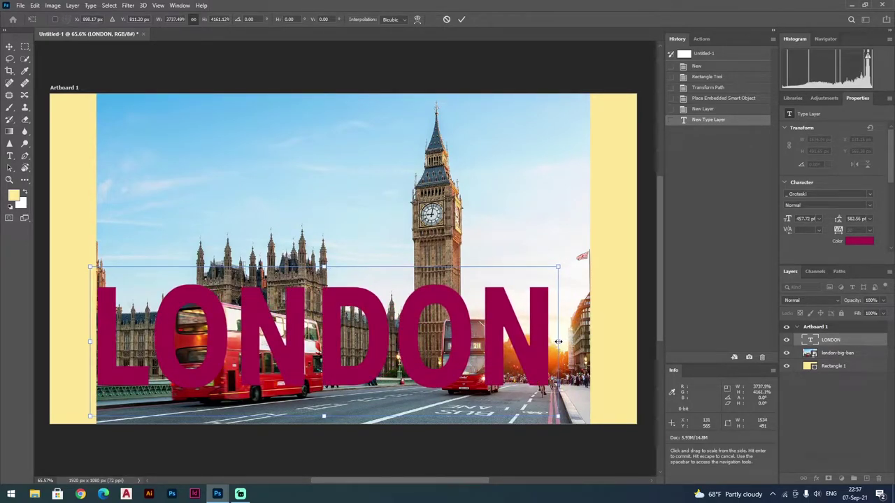
drag(544, 335, 545, 335)
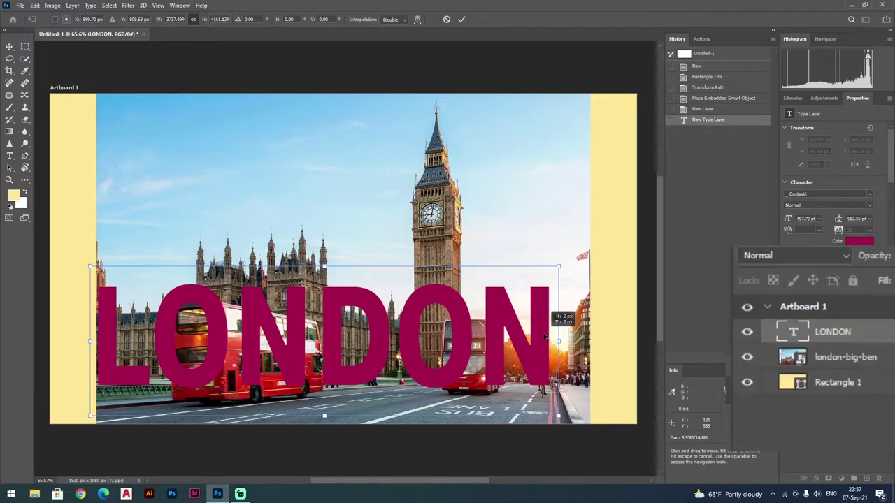
drag(544, 337, 544, 337)
Move LONDON under the photo, clip the photo into its letters, and duplicate the photo layer
key(Return)
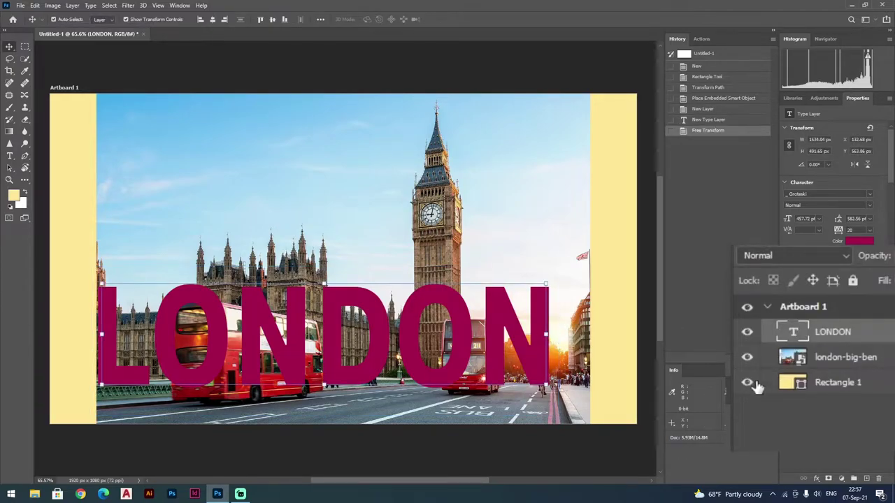
click(813, 380)
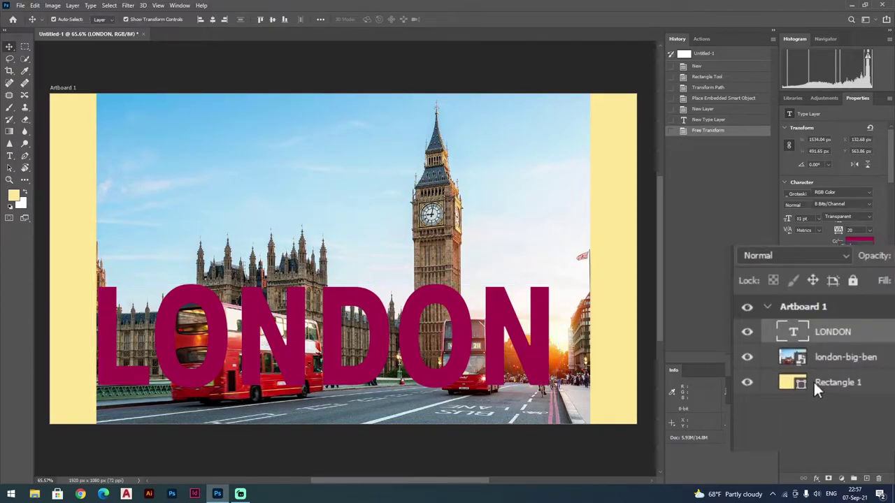
drag(846, 334, 850, 361)
click(850, 341)
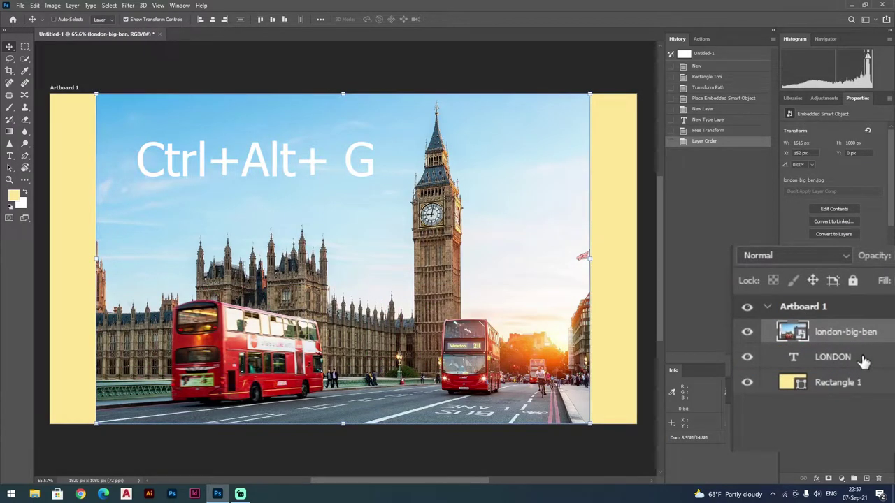
key(ctrl+alt+g)
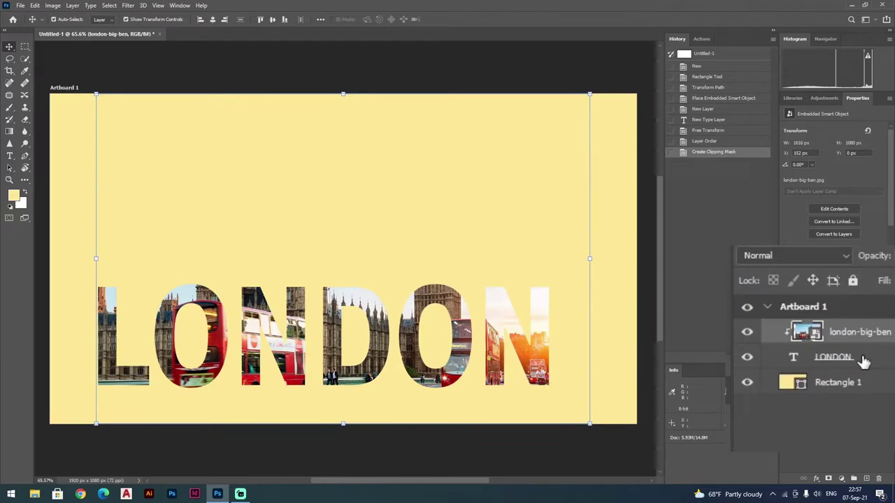
click(811, 434)
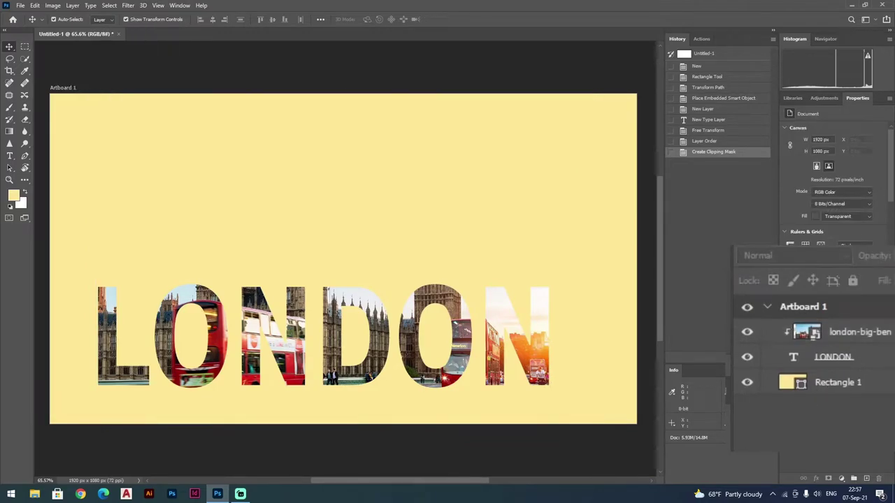
click(863, 337)
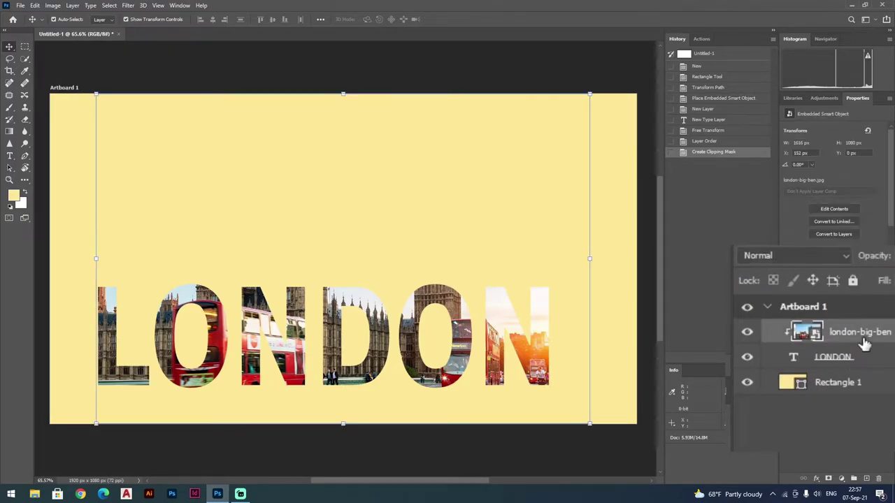
key(ctrl+j)
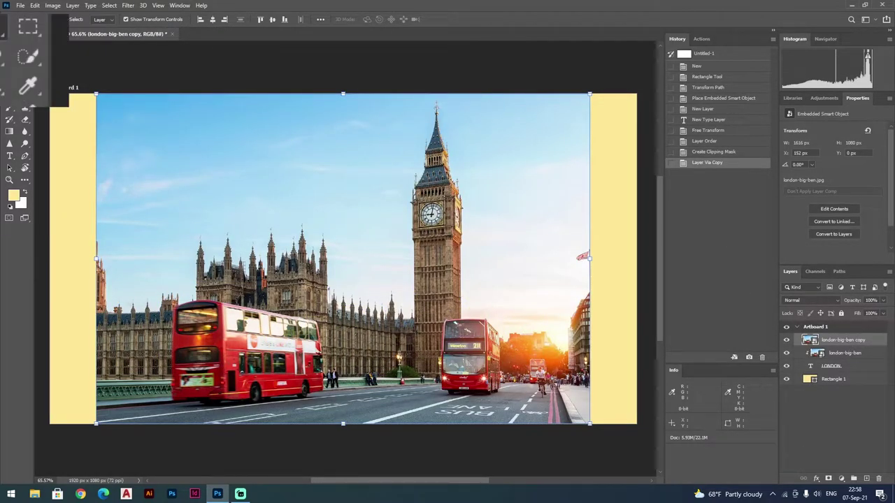
Quick-select the Big Ben tower from its base up to the spire on the copy layer
click(25, 59)
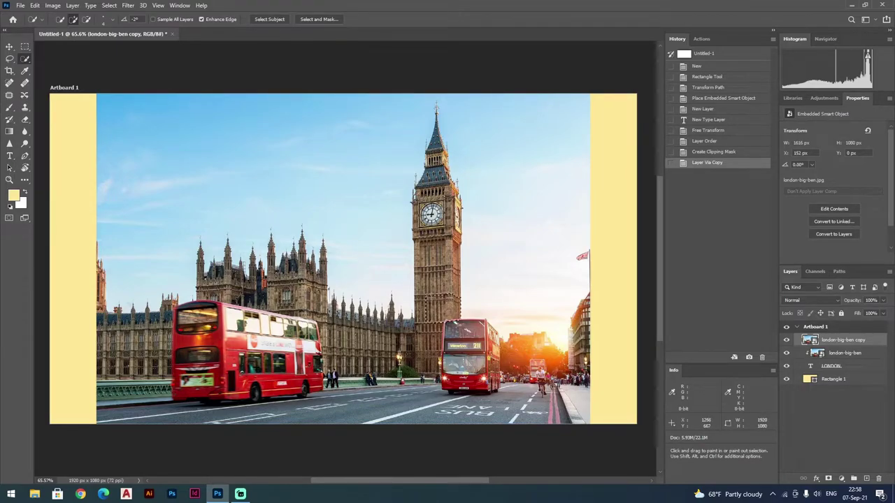
drag(421, 297, 432, 272)
drag(456, 220, 450, 189)
drag(430, 195, 447, 279)
mouse_move(437, 190)
mouse_down()
mouse_move(434, 140)
mouse_move(447, 184)
mouse_up()
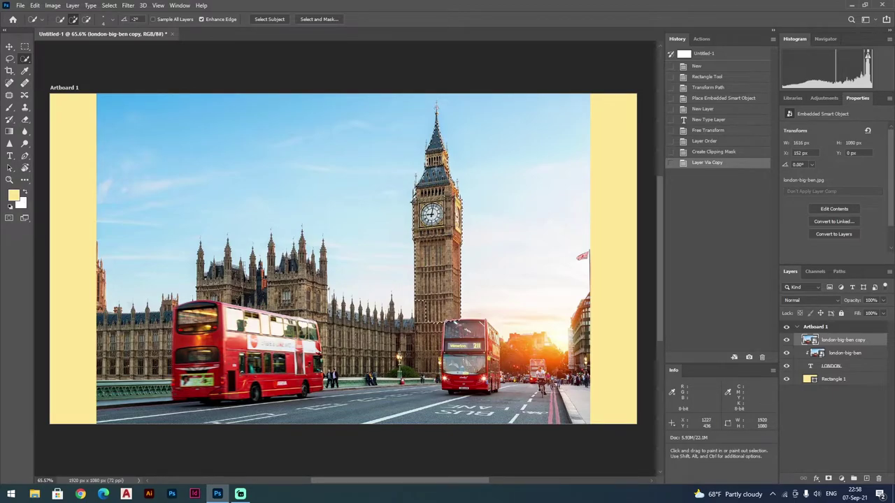
drag(425, 227, 436, 107)
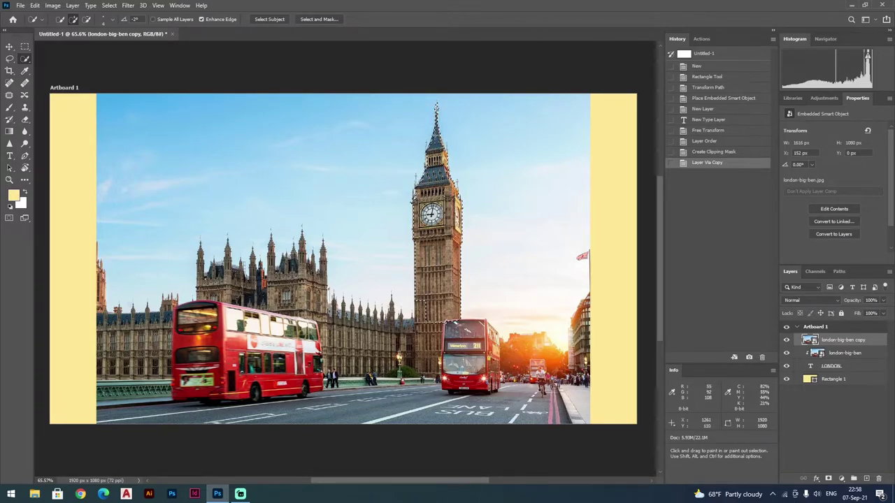
Refine the tower selection, adding missed base areas and subtracting stray ones
drag(436, 126, 450, 325)
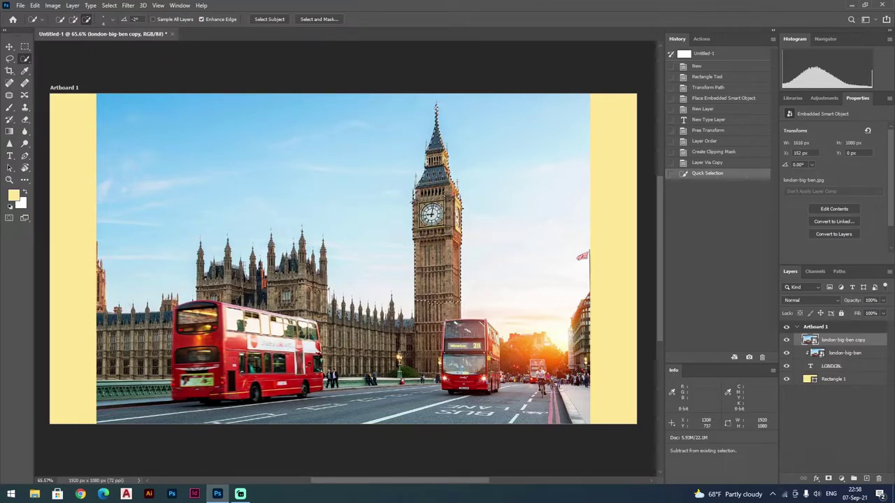
alt+click(446, 320)
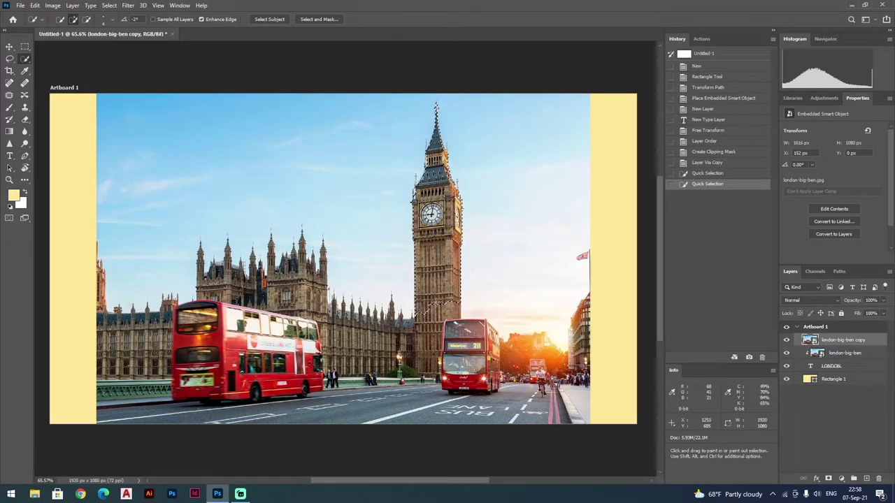
alt+click(447, 305)
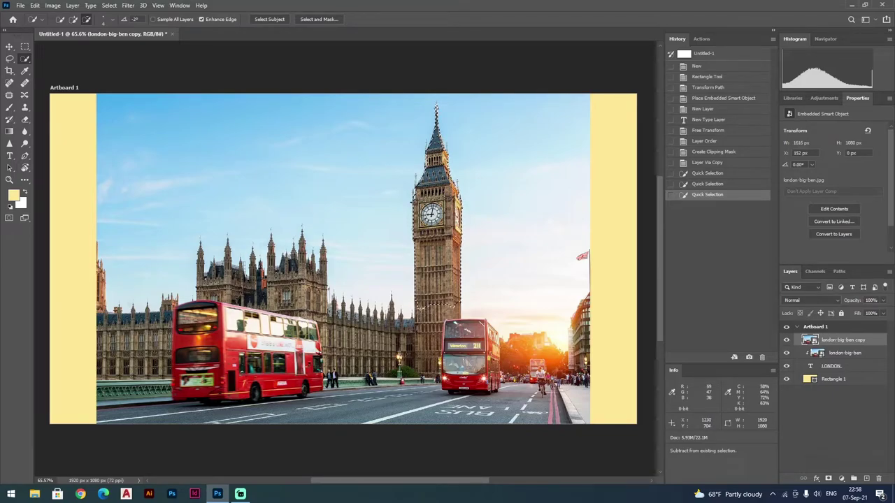
alt+click(420, 309)
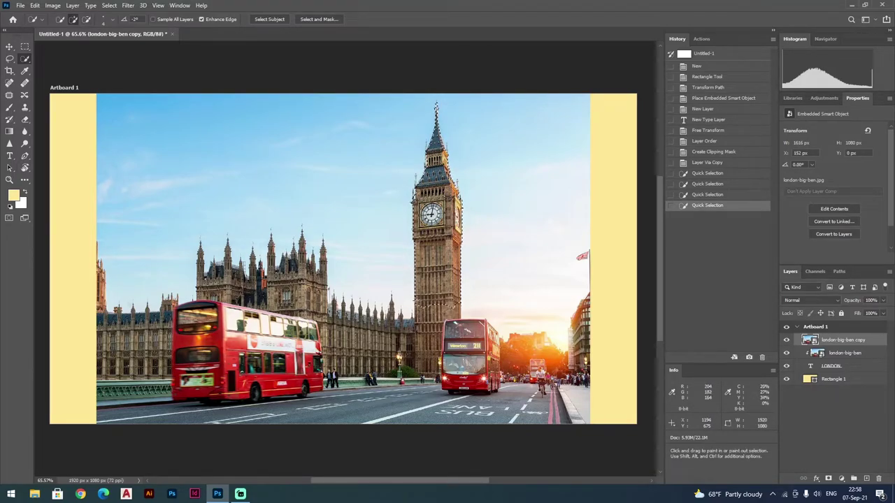
drag(425, 301, 430, 291)
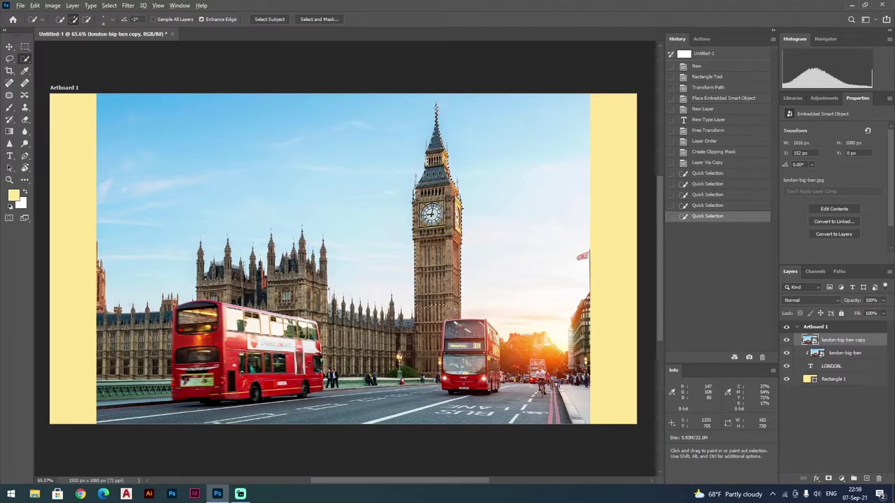
key(alt)
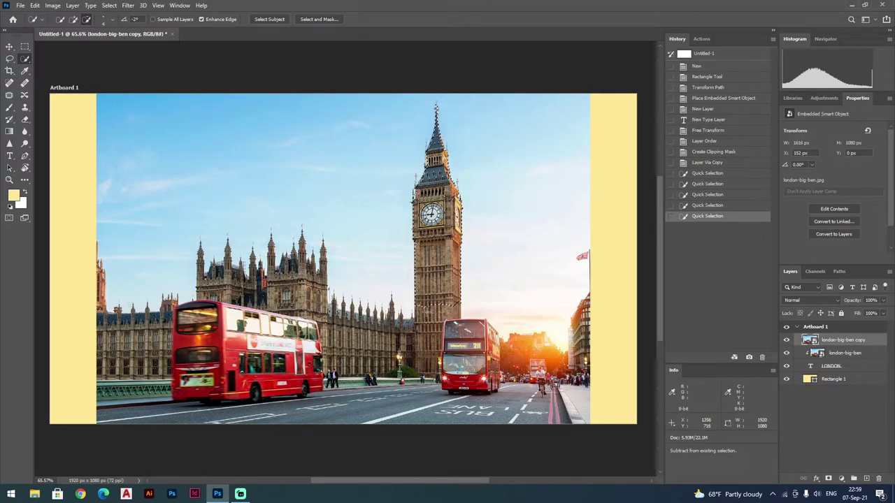
click(494, 318)
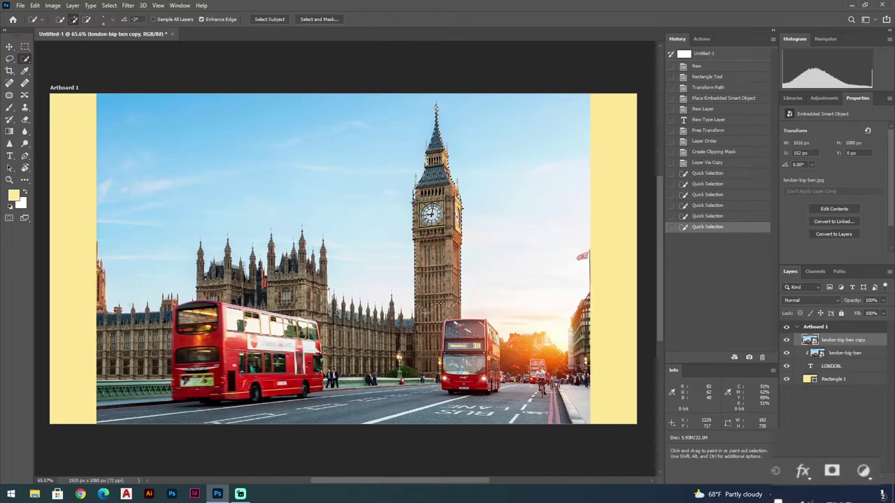
Mask the london-big-ben copy to the tower selection and select the Rectangle 1 layer
click(831, 472)
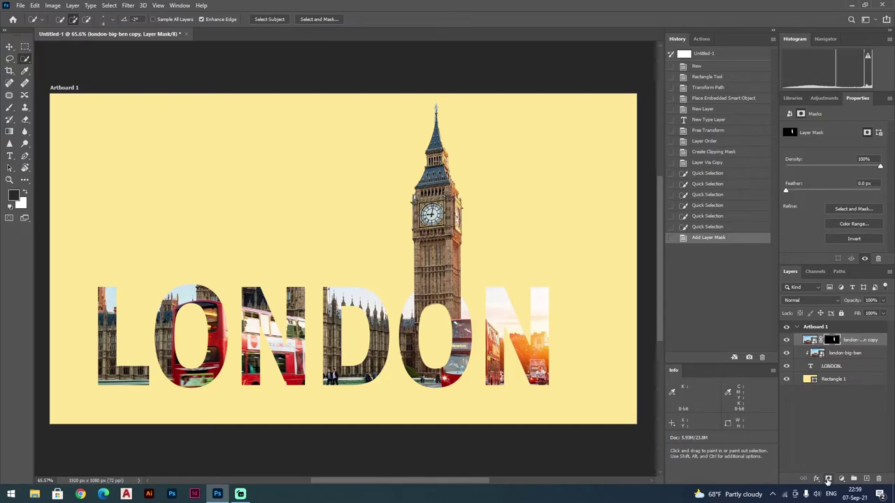
click(808, 380)
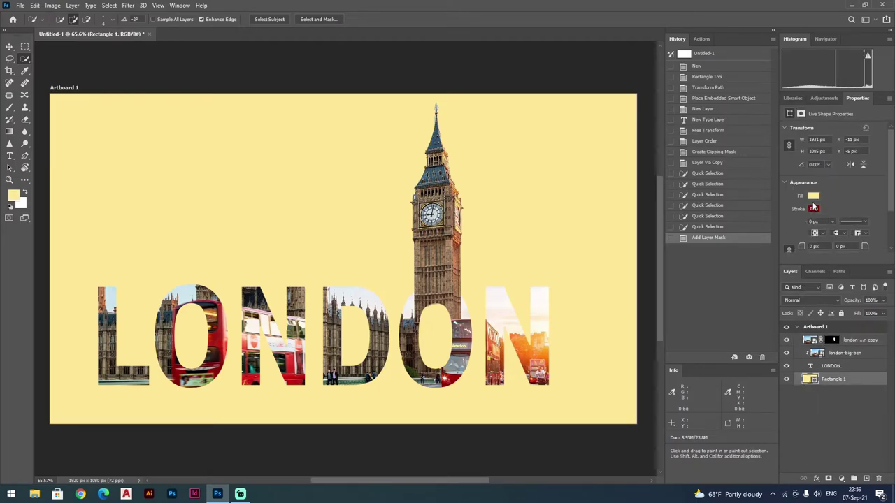
Try teal, mustard and orange fills on the background rectangle, settling on muted green
click(814, 196)
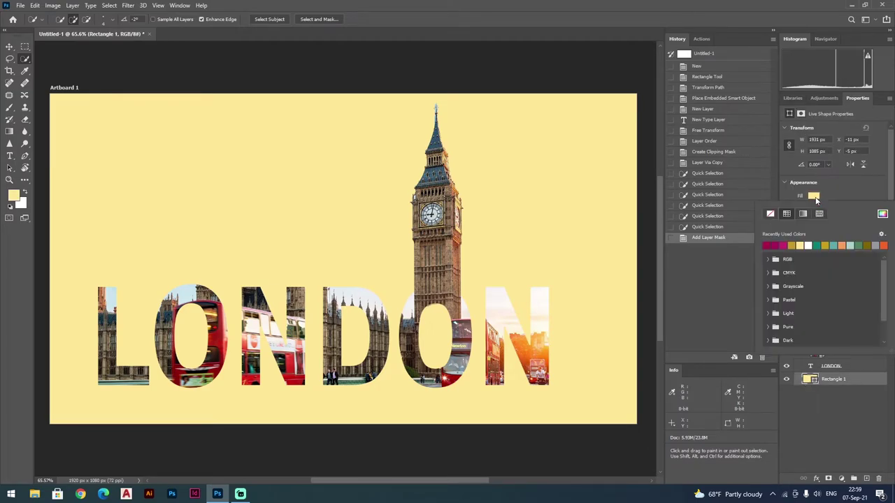
click(823, 245)
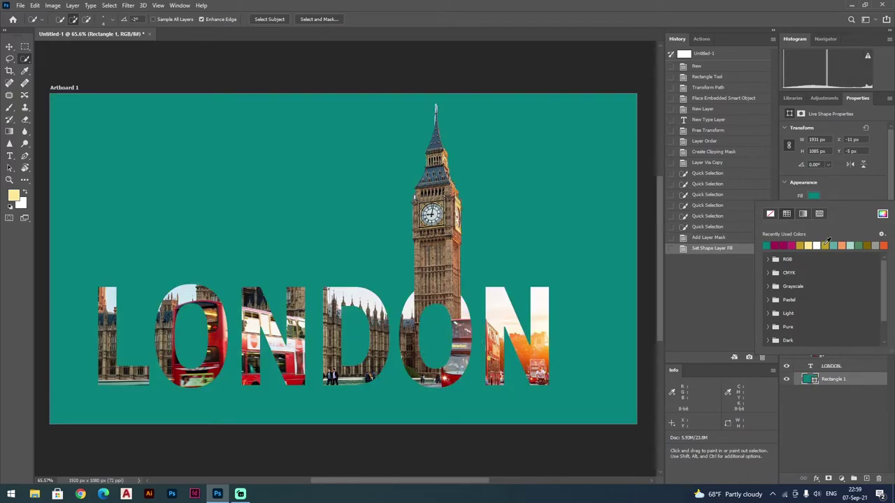
click(829, 244)
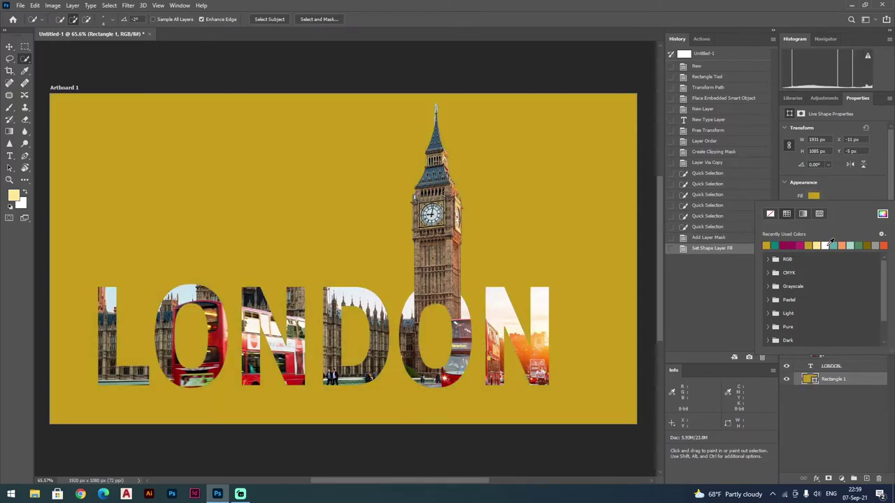
click(884, 245)
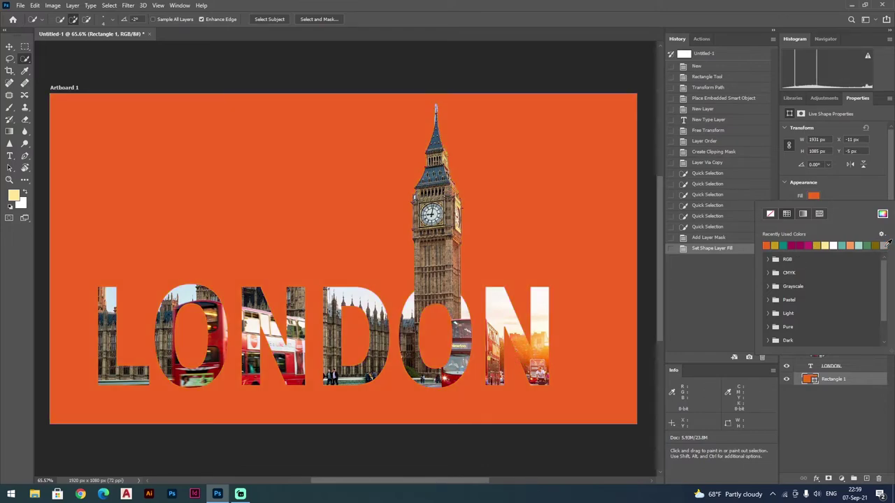
click(847, 245)
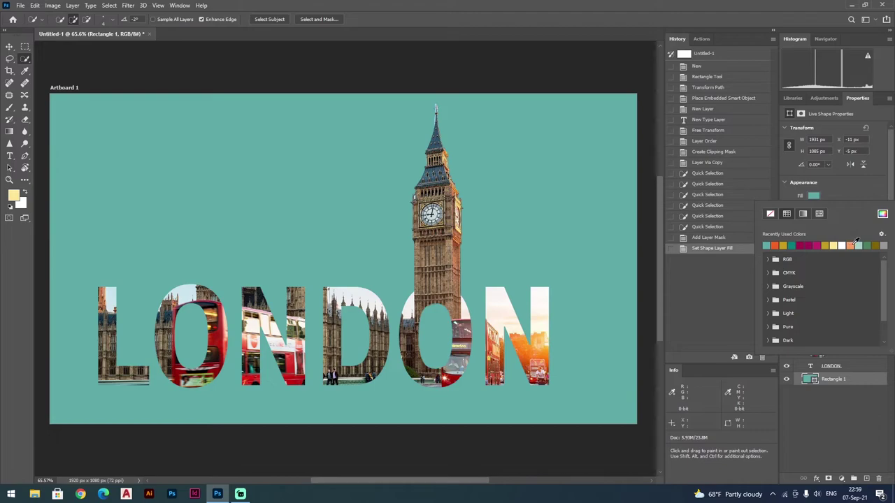
click(870, 245)
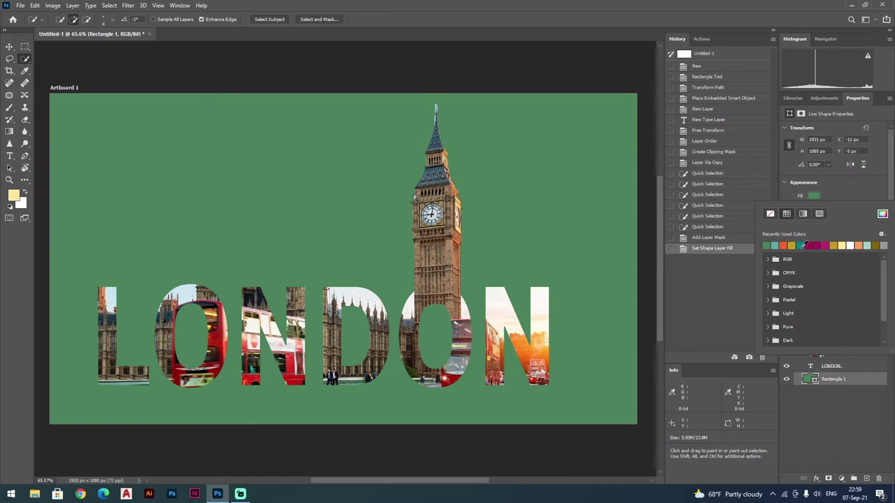
Set the background fill to a deeper teal-green in the Color Picker and open the File menu
click(883, 215)
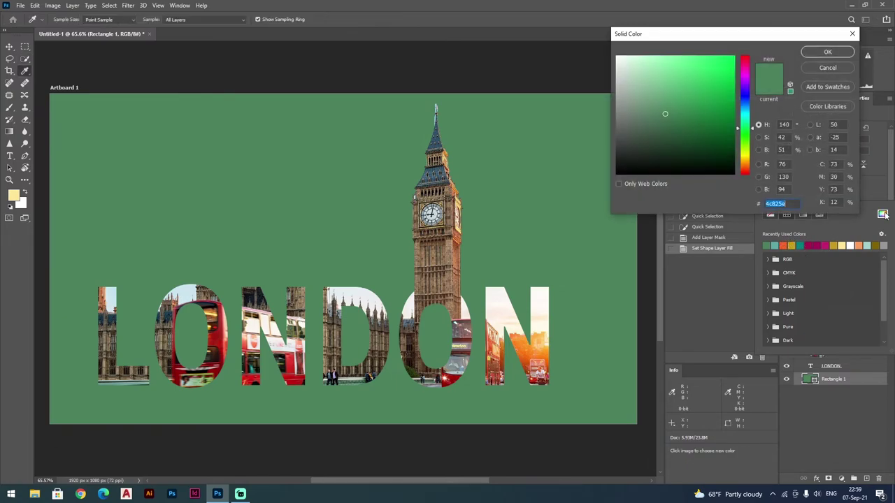
click(701, 124)
drag(700, 124, 746, 121)
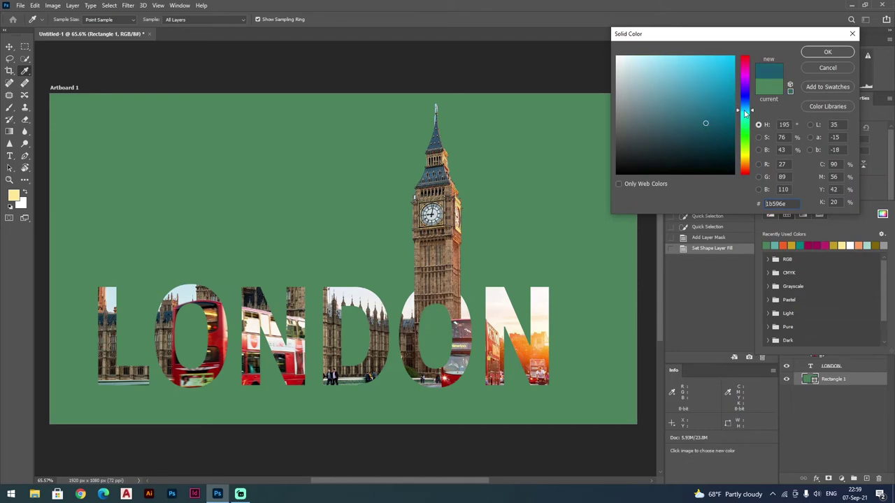
click(823, 53)
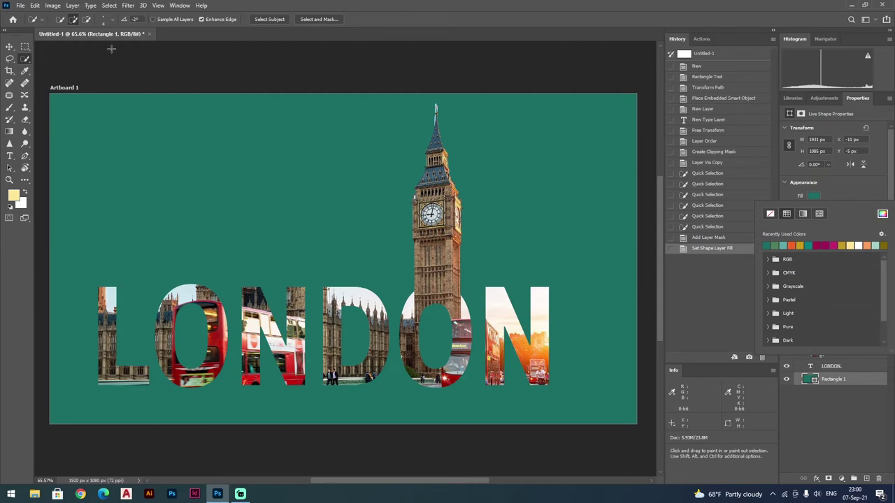
click(19, 6)
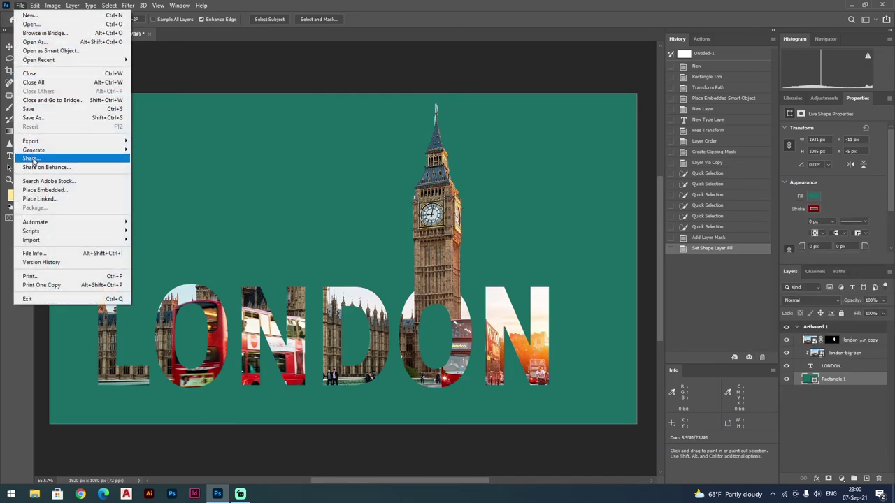